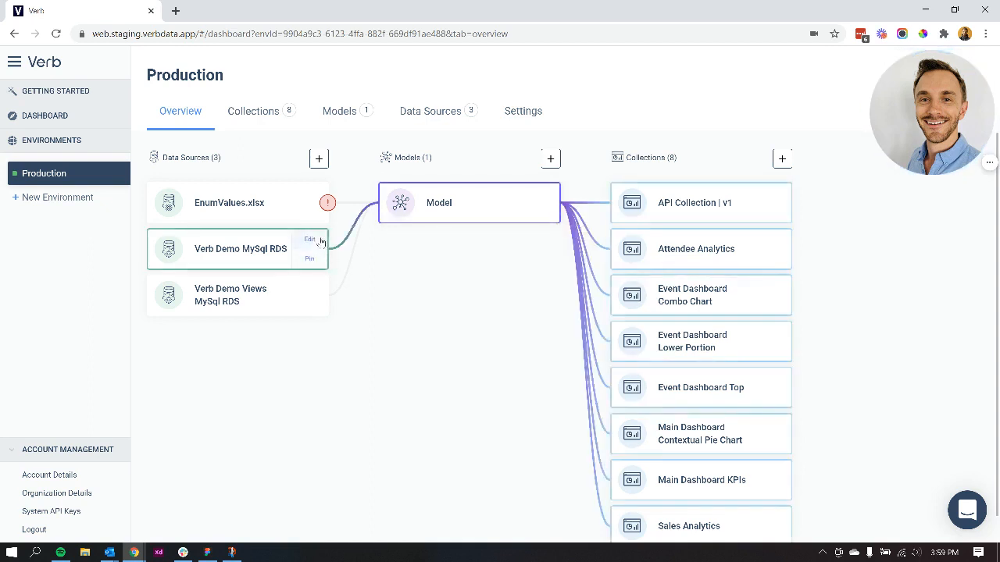
Step: Open the Verb Demo MySql RDS data source and review its connection configuration, tables, columns and table filters
{"action": "left_click", "coordinate": [313, 240]}
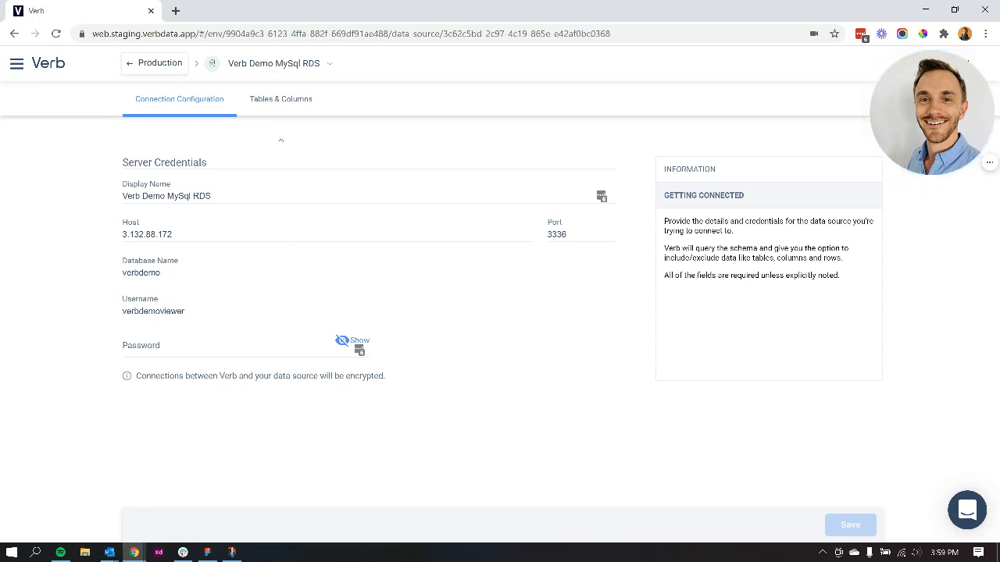
{"action": "left_click", "coordinate": [282, 113]}
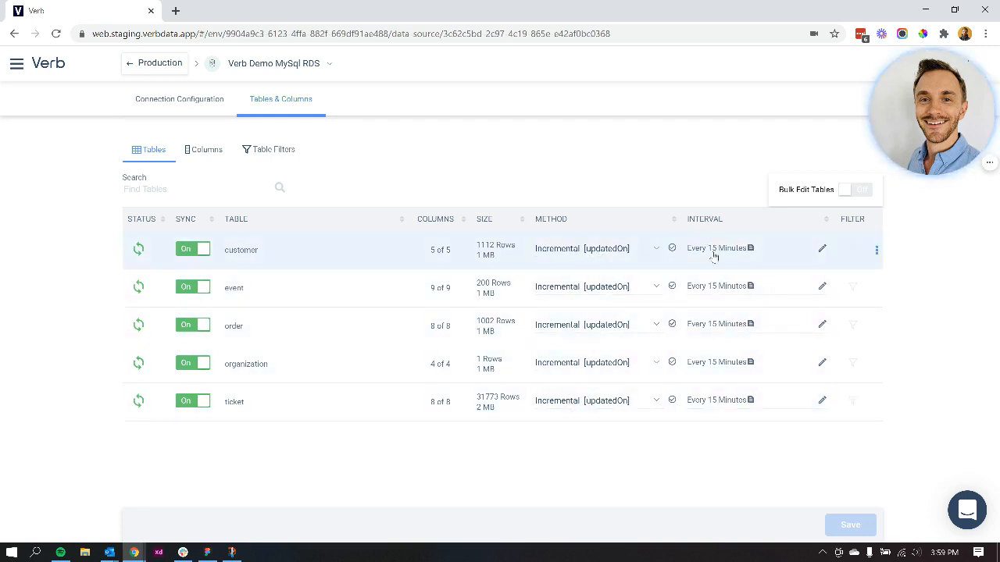
{"action": "left_click", "coordinate": [207, 153]}
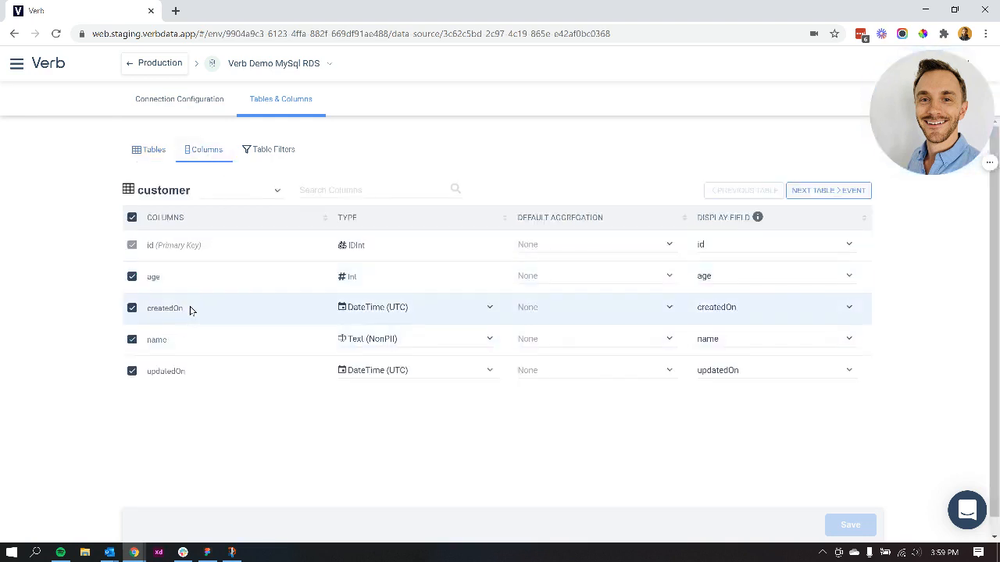
{"action": "left_click", "coordinate": [277, 157]}
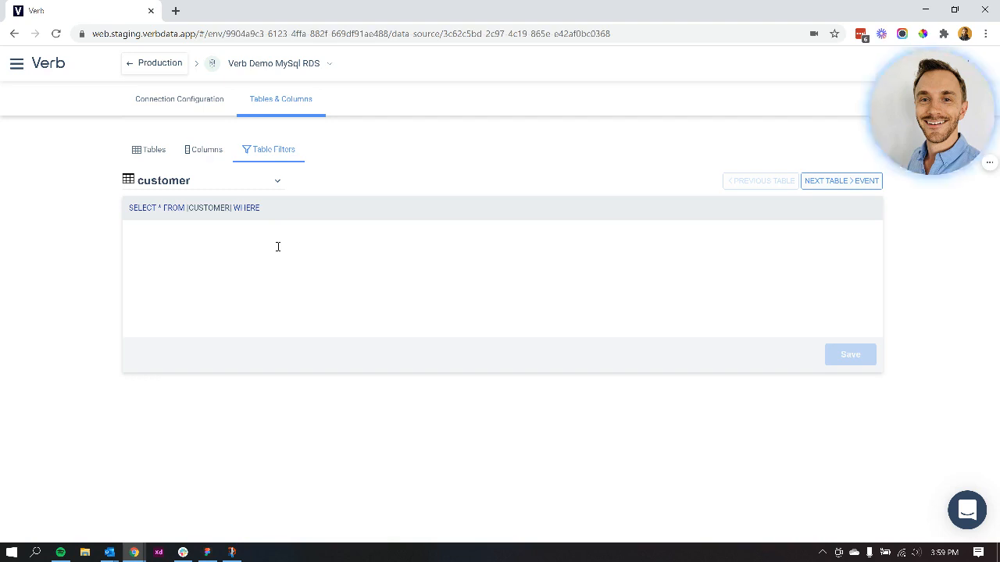
Step: Open the model linked to this data source and review the filters and fields of its API Collection
{"action": "left_click", "coordinate": [301, 65]}
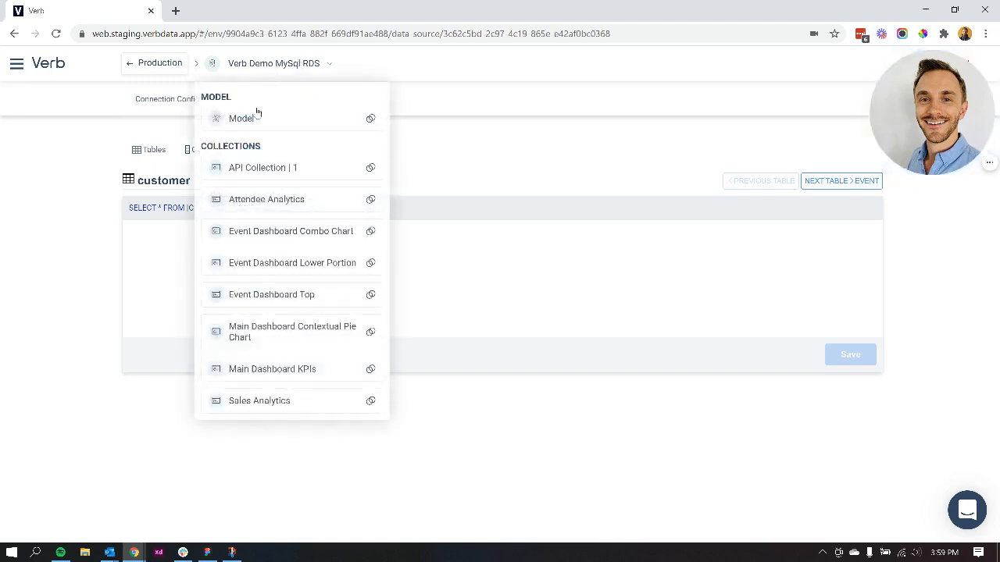
{"action": "left_click", "coordinate": [247, 118]}
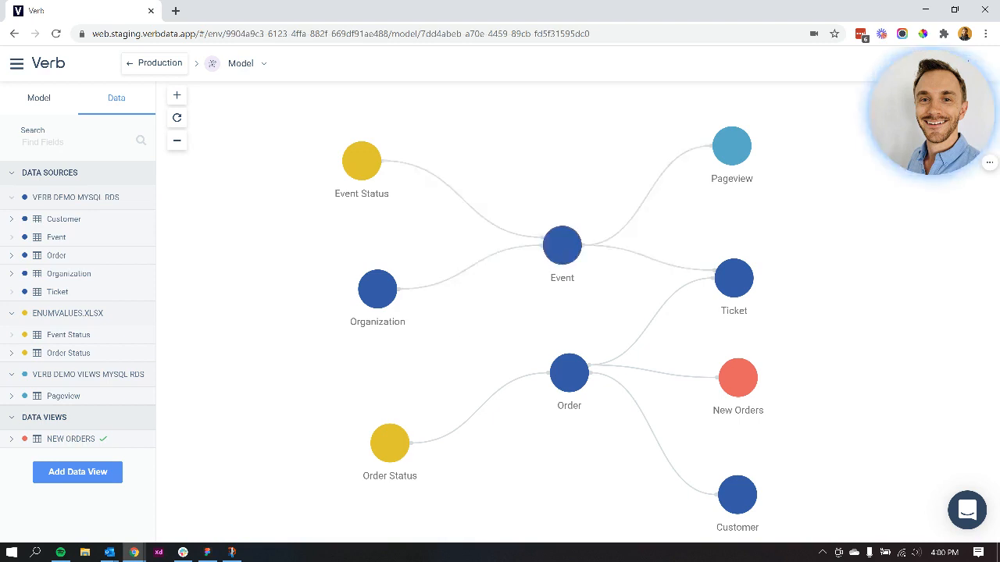
{"action": "left_click", "coordinate": [246, 69]}
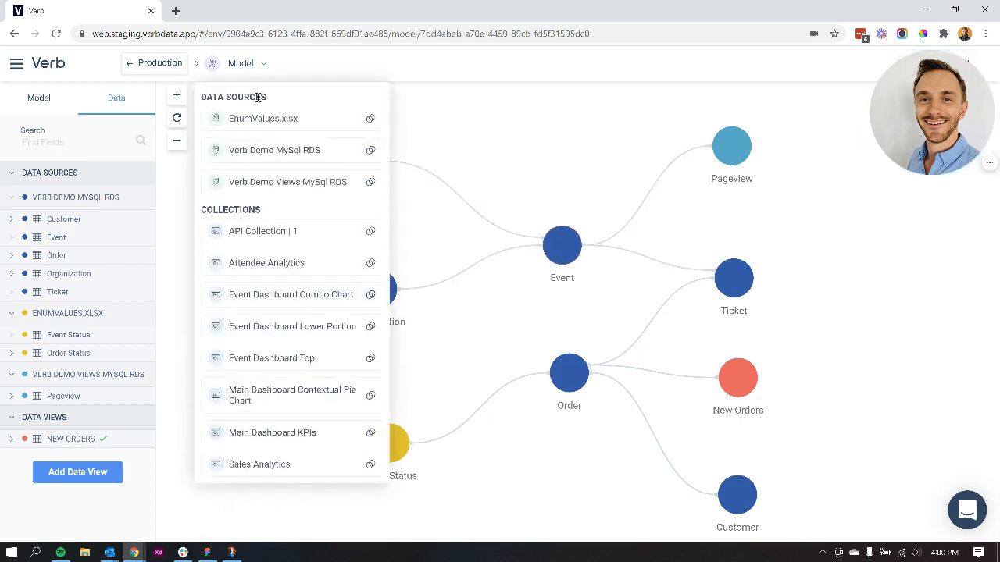
{"action": "left_click", "coordinate": [275, 232]}
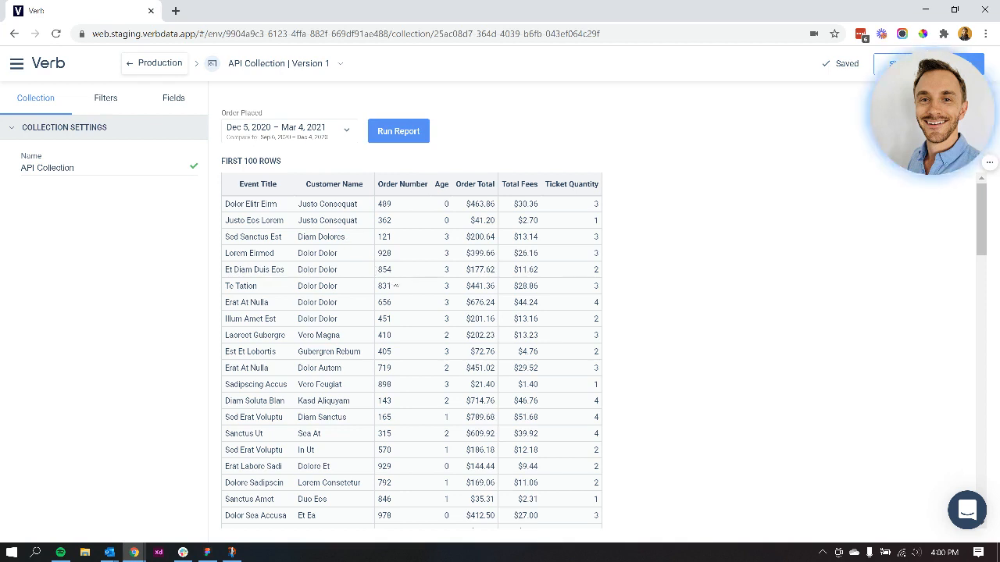
{"action": "left_click", "coordinate": [108, 99]}
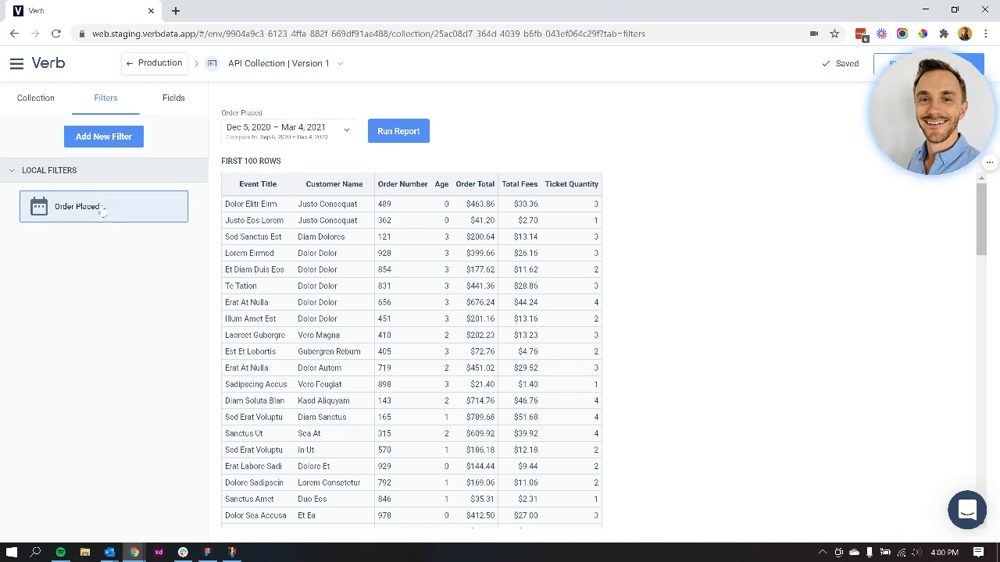
{"action": "left_click", "coordinate": [194, 104]}
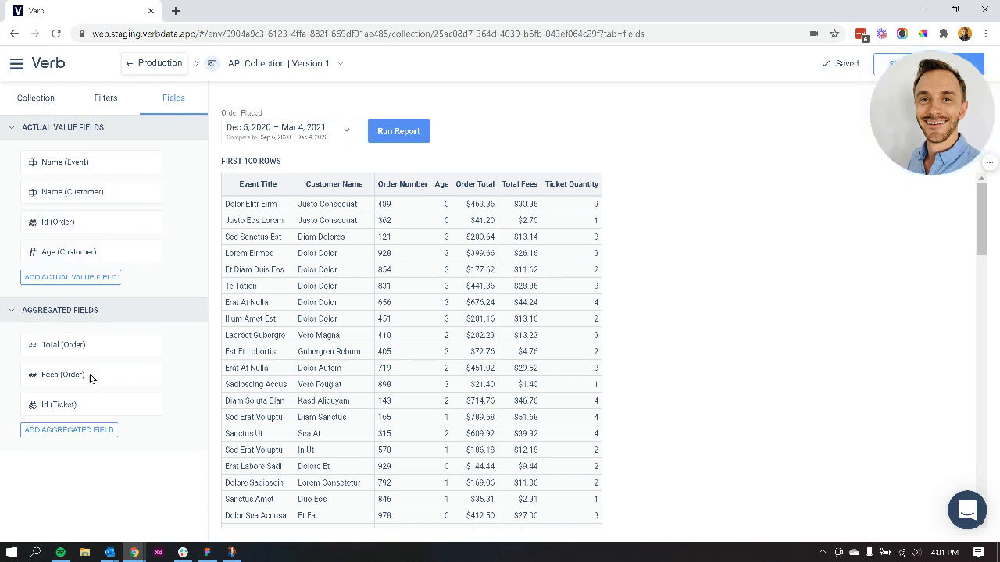
Step: Look through the Customer table's fields offered for a new aggregated field and close the selection without adding one
{"action": "left_click", "coordinate": [93, 430]}
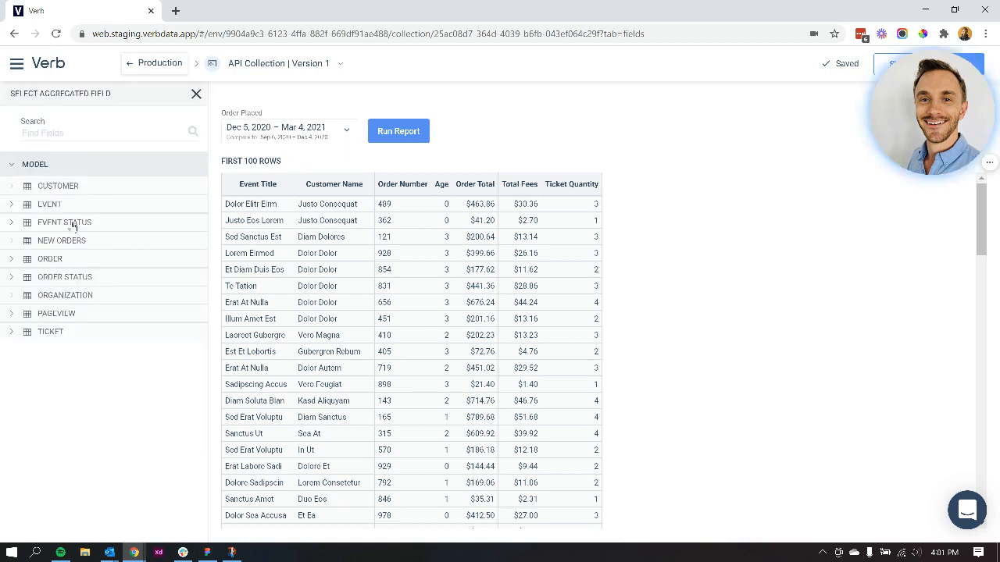
{"action": "left_click", "coordinate": [34, 190]}
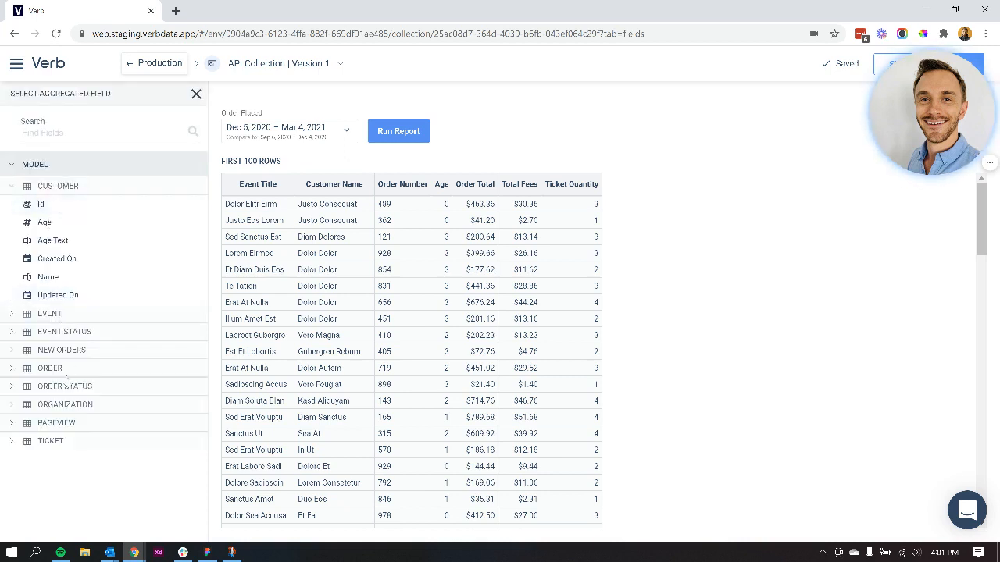
{"action": "left_click", "coordinate": [196, 93]}
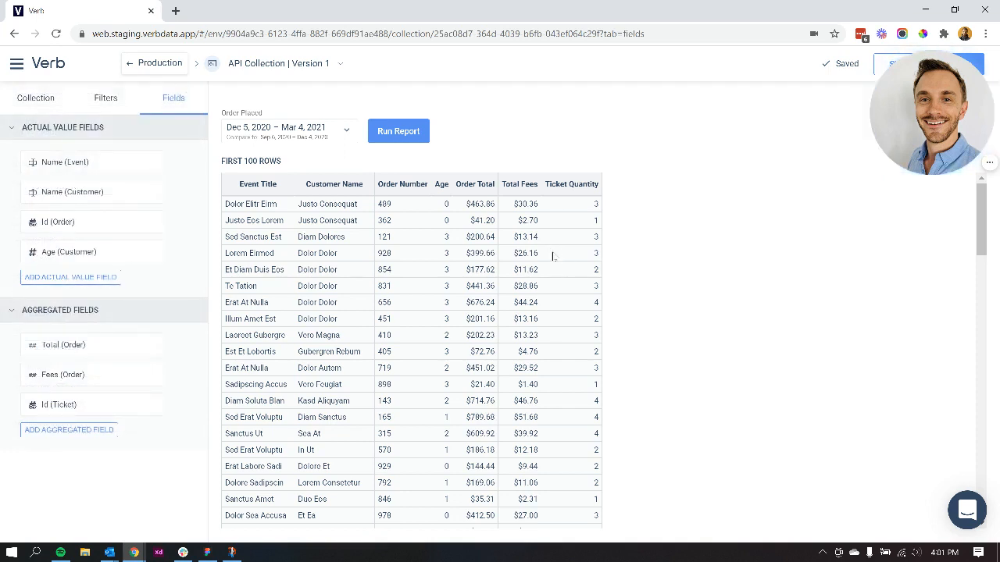
Step: Open the Id (Ticket) aggregated field's settings and review its Show As and Aggregate options
{"action": "left_click", "coordinate": [152, 404]}
{"action": "left_click", "coordinate": [122, 426]}
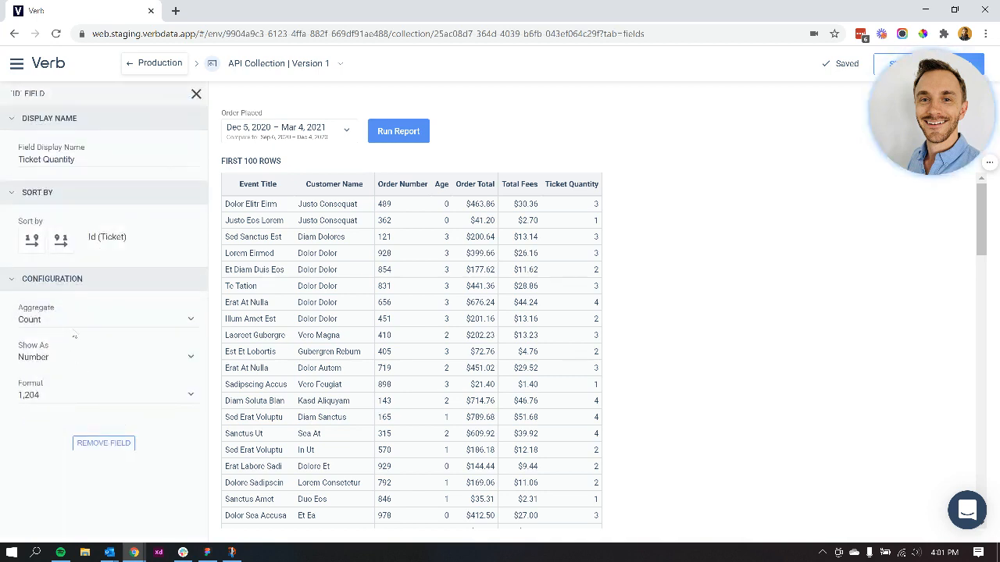
{"action": "left_click", "coordinate": [70, 359]}
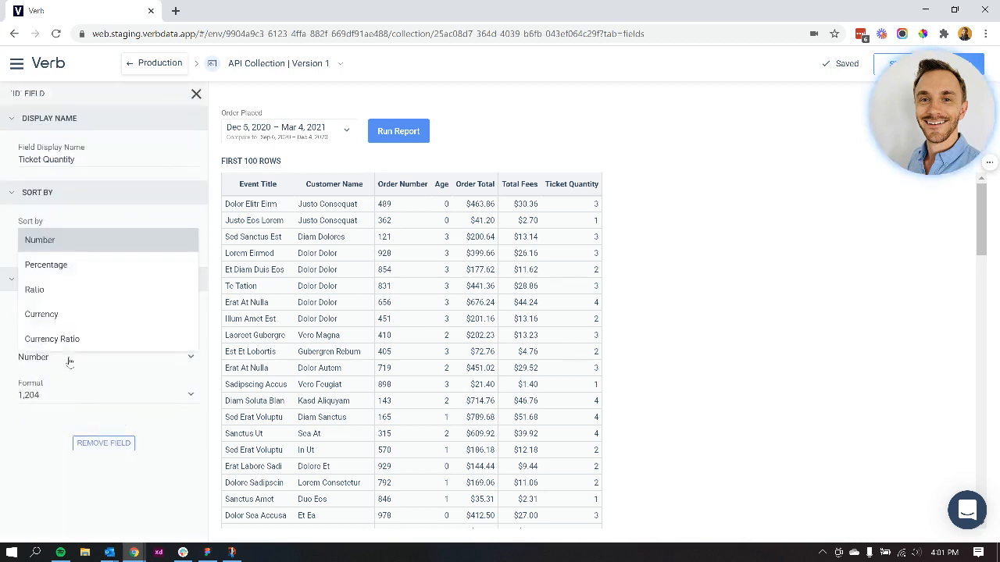
{"action": "left_click", "coordinate": [69, 361]}
{"action": "left_click", "coordinate": [77, 323]}
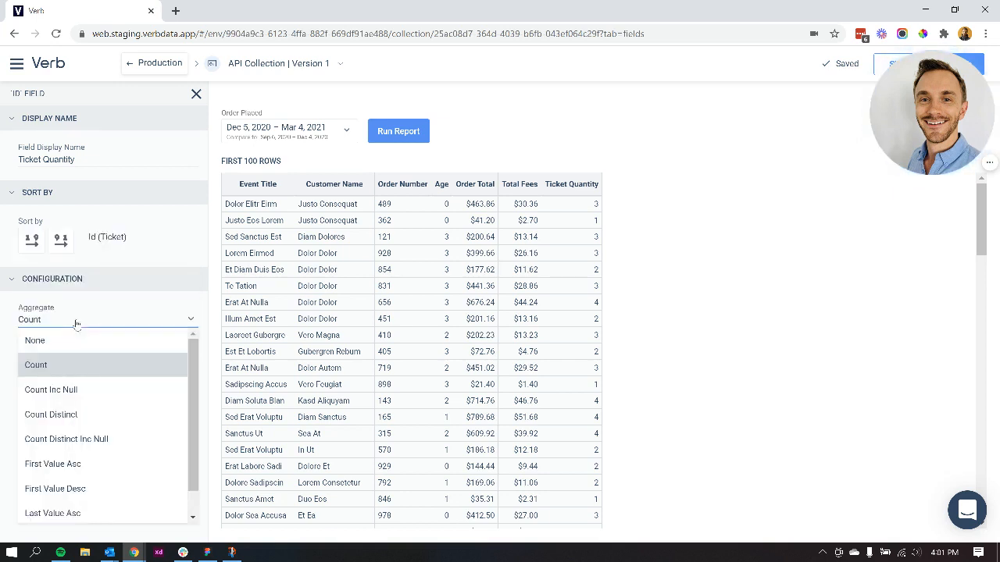
{"action": "left_click", "coordinate": [76, 324]}
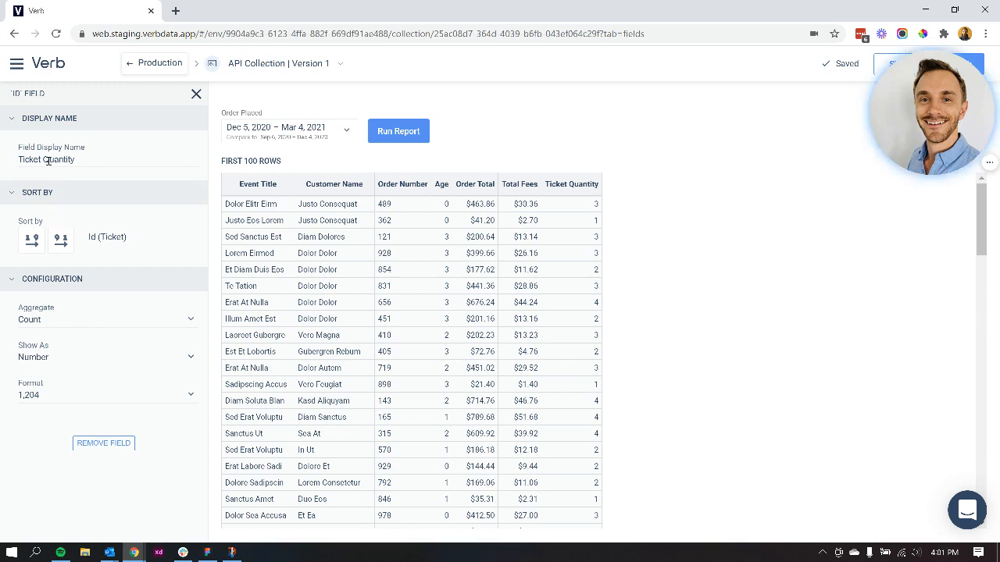
{"action": "left_click_drag", "start_coordinate": [73, 160], "coordinate": [15, 164]}
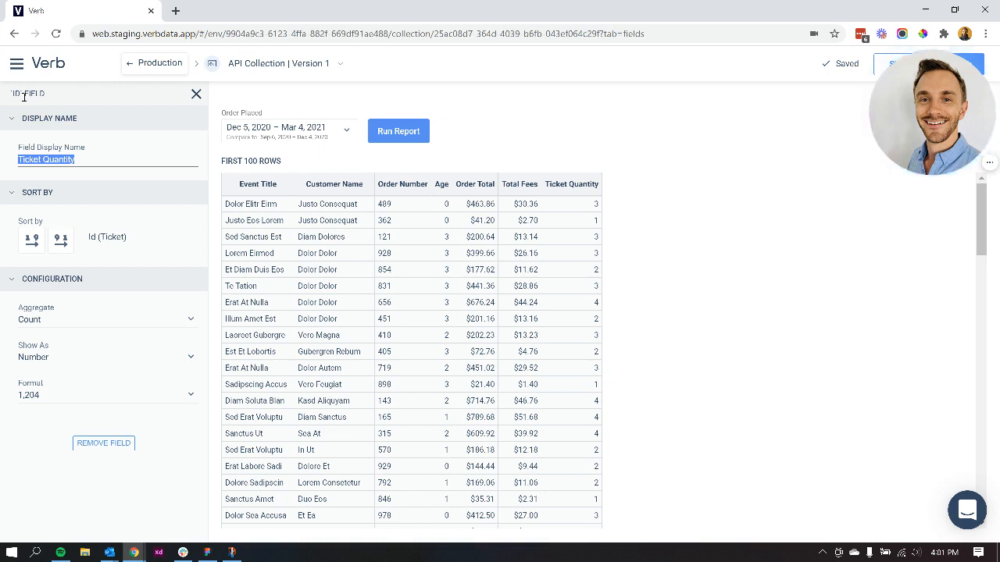
{"action": "left_click", "coordinate": [23, 93]}
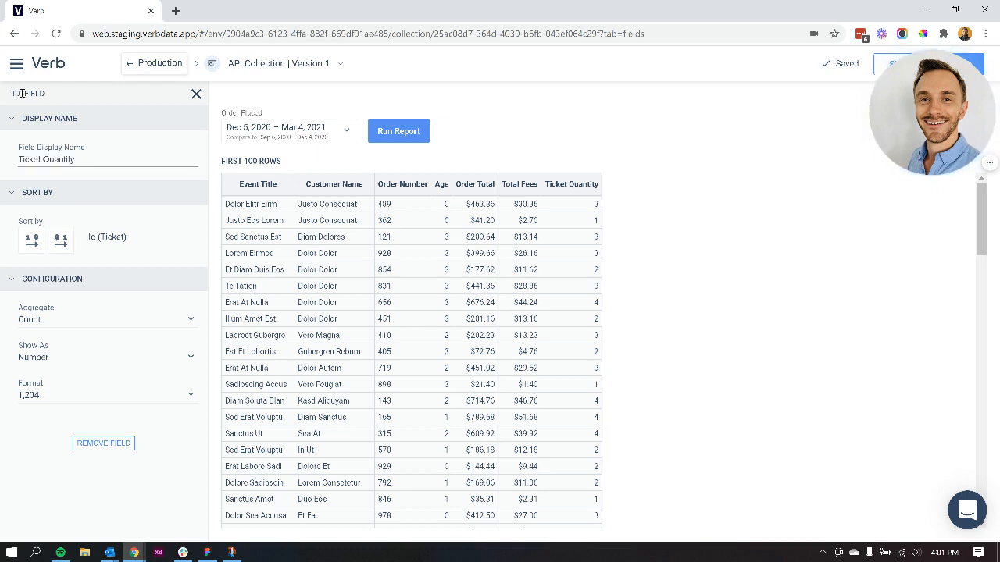
{"action": "left_click", "coordinate": [44, 158]}
{"action": "left_click_drag", "start_coordinate": [29, 160], "coordinate": [78, 159]}
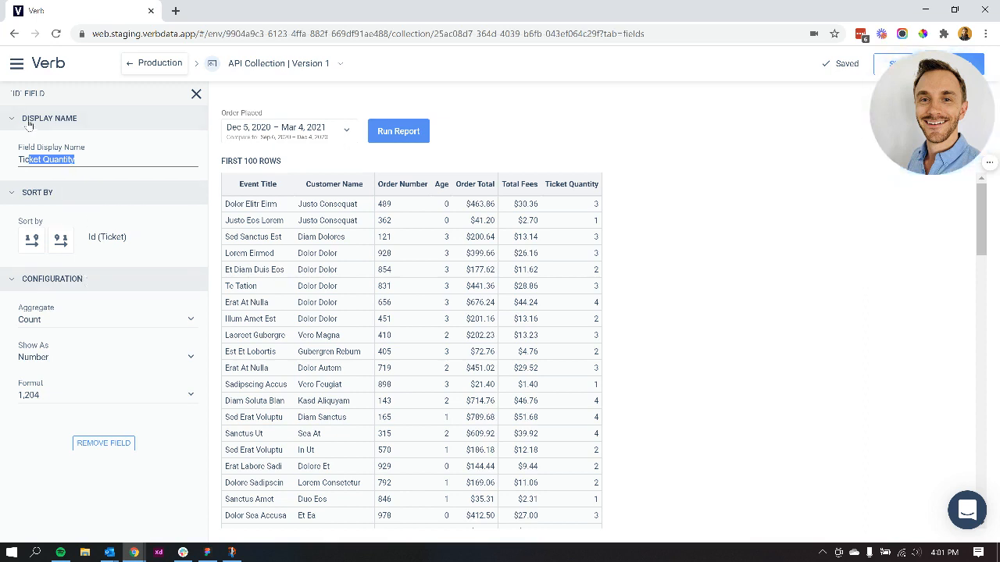
{"action": "left_click_drag", "start_coordinate": [11, 94], "coordinate": [31, 95]}
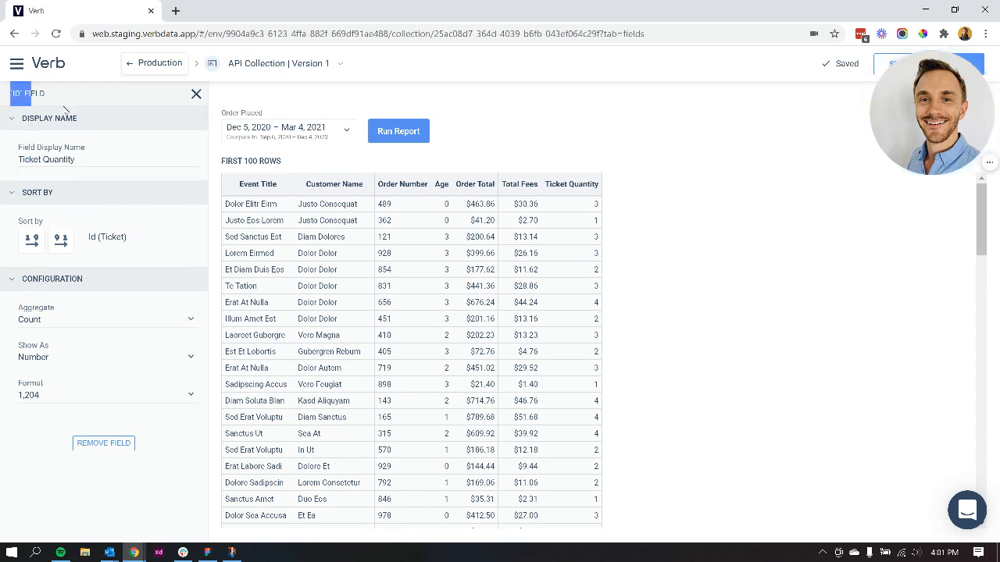
Step: Set the Ticket Quantity field's aggregate to Count Distinct
{"action": "left_click", "coordinate": [55, 324]}
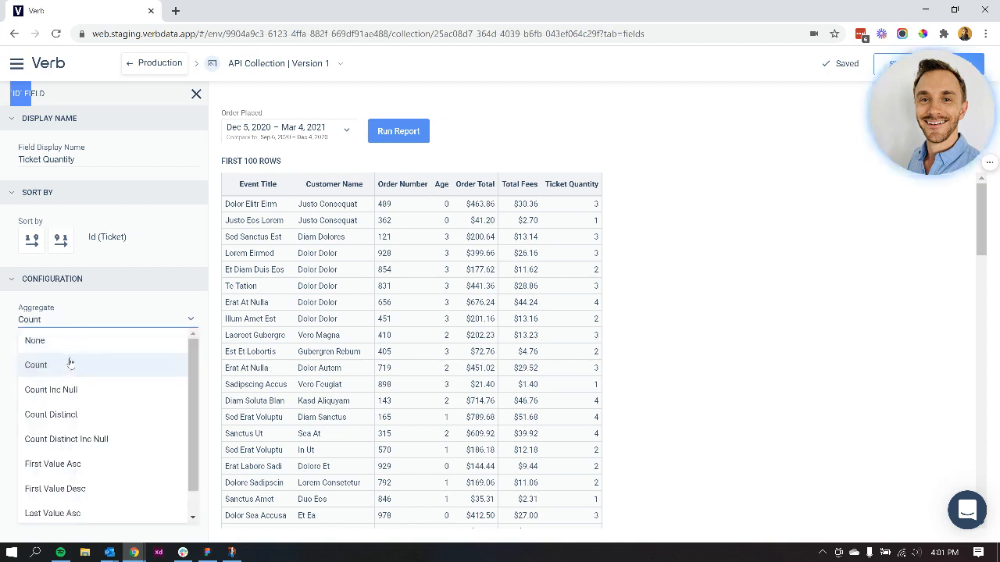
{"action": "left_click", "coordinate": [64, 417]}
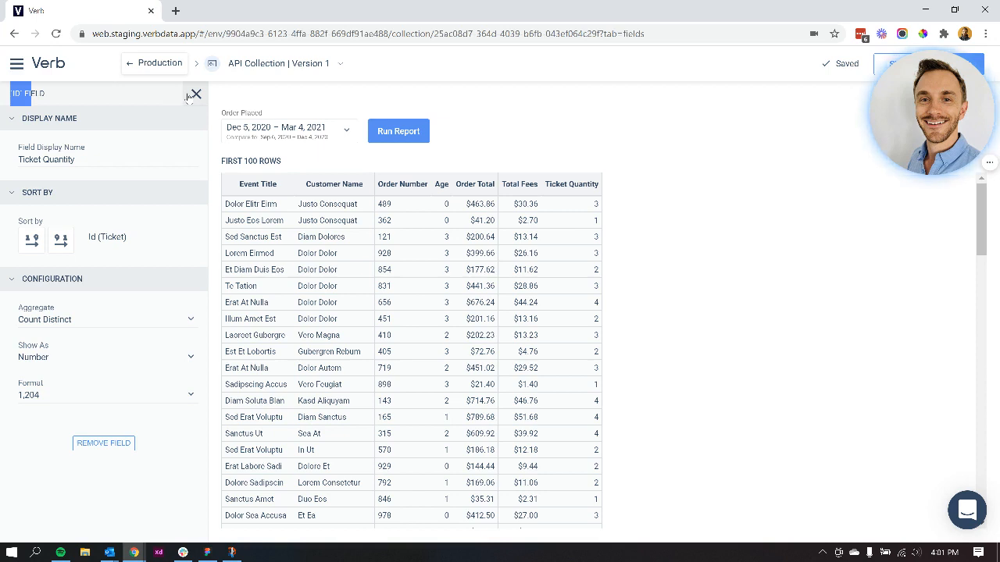
Step: In the Production environment's authentication settings, set Collection Types to API Collections Only
{"action": "left_click", "coordinate": [166, 67]}
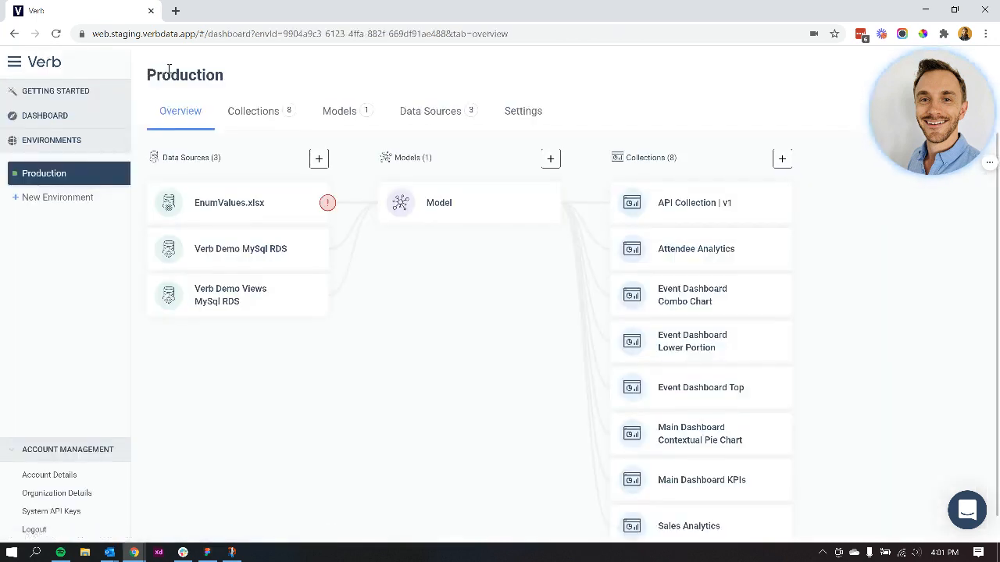
{"action": "left_click", "coordinate": [516, 111]}
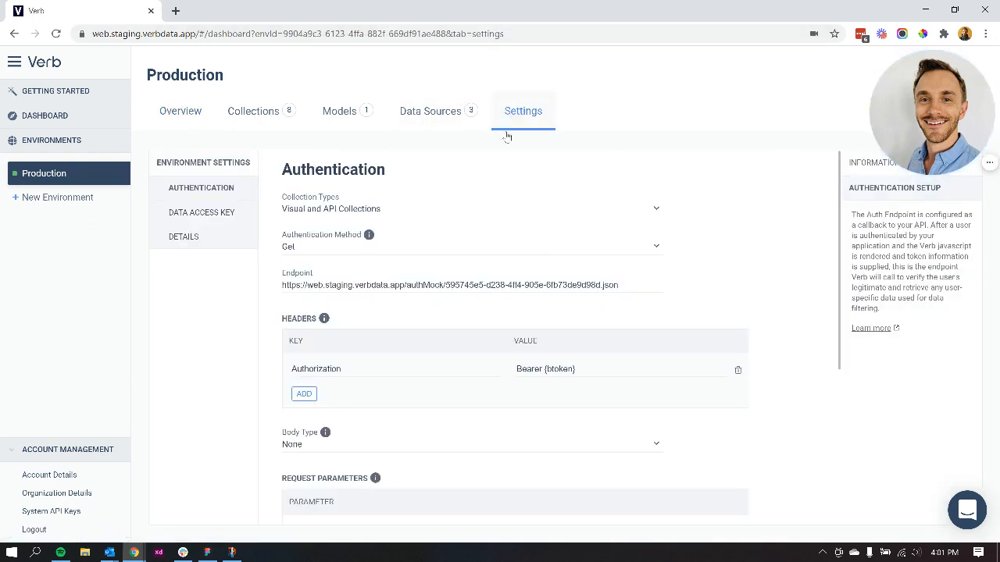
{"action": "left_click", "coordinate": [405, 212]}
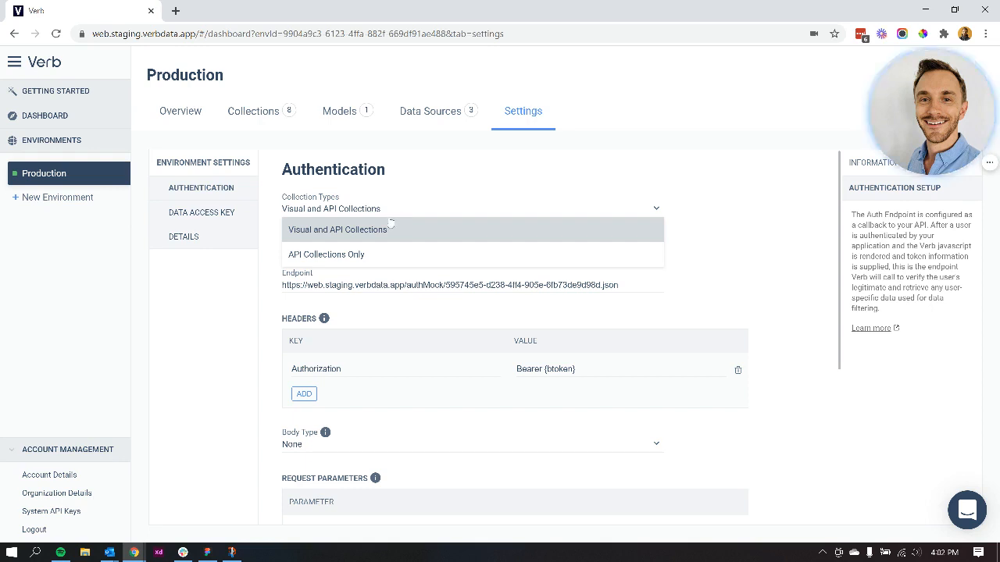
{"action": "left_click", "coordinate": [373, 260]}
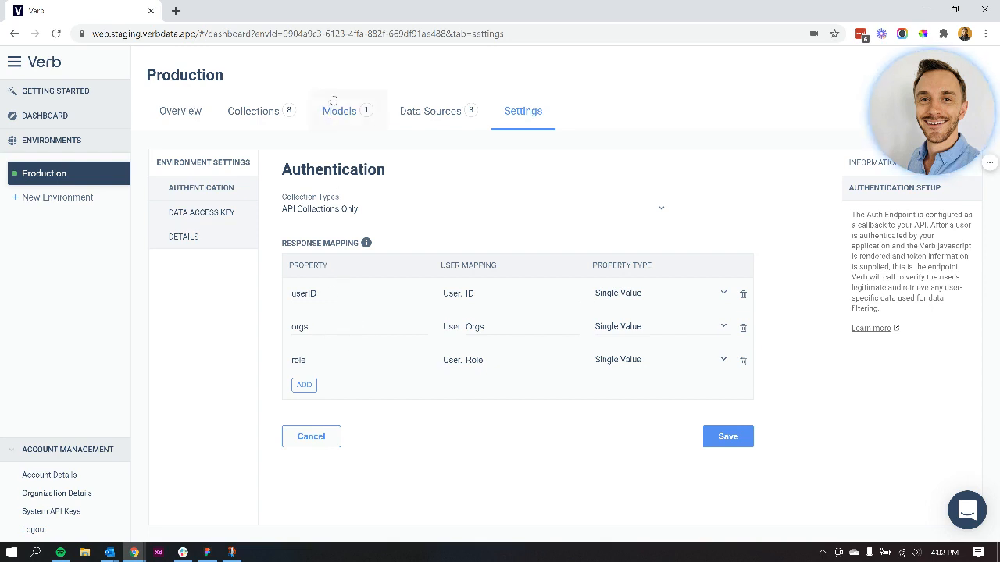
Step: In the model, set the user mapping of the Organization table's row level security rule to User.Orgs
{"action": "left_click", "coordinate": [336, 109]}
{"action": "left_click", "coordinate": [181, 189]}
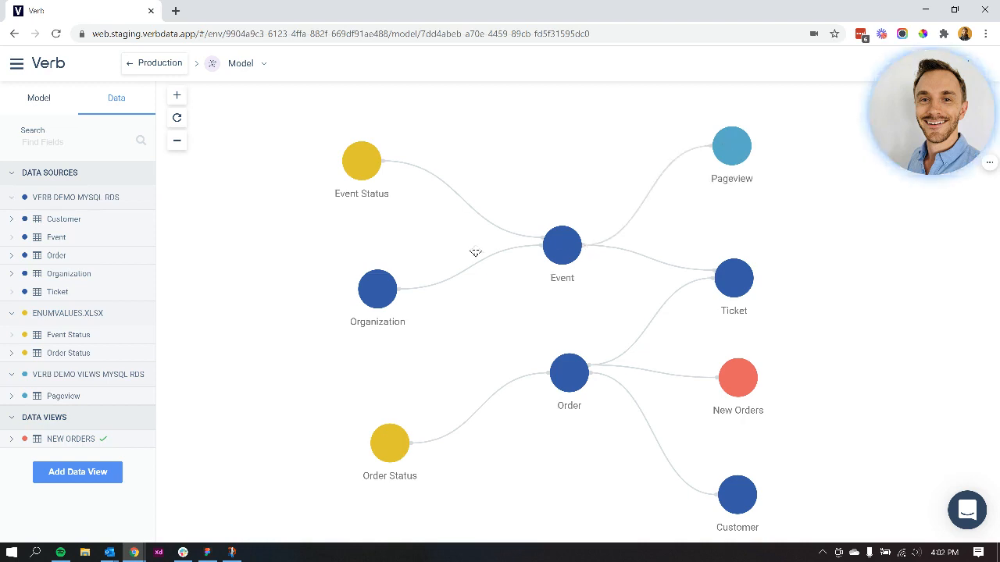
{"action": "left_click", "coordinate": [374, 301]}
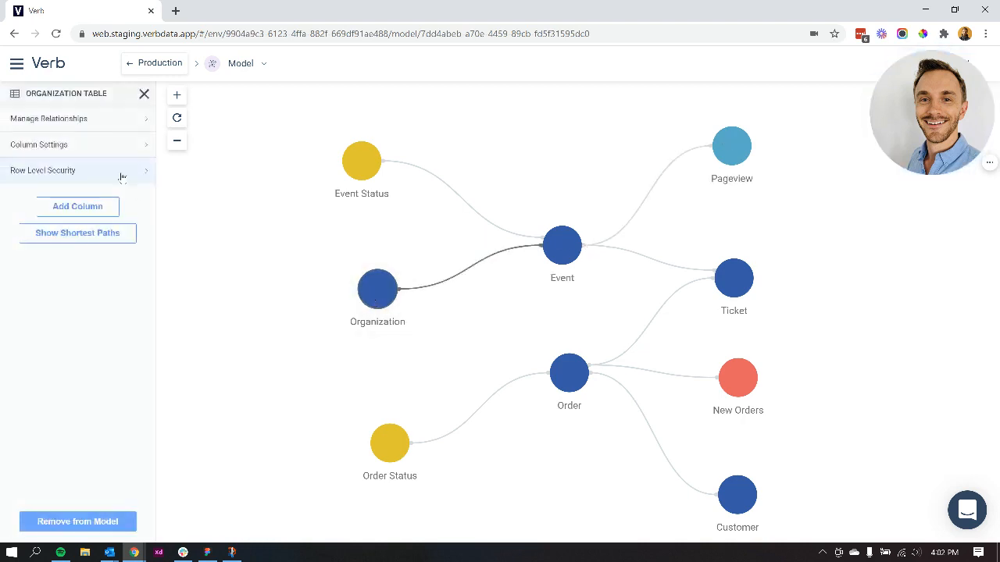
{"action": "left_click", "coordinate": [123, 171]}
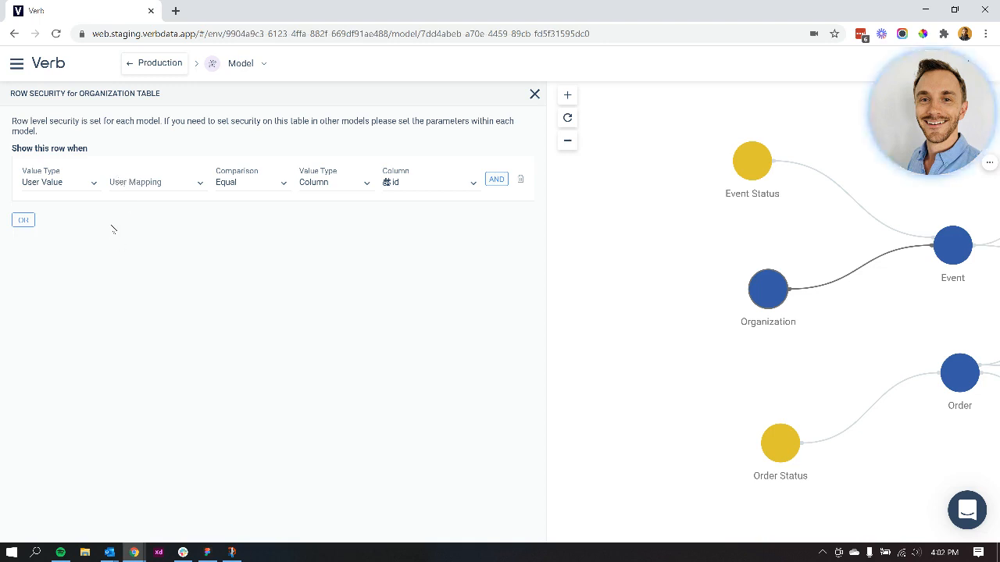
{"action": "left_click", "coordinate": [130, 183]}
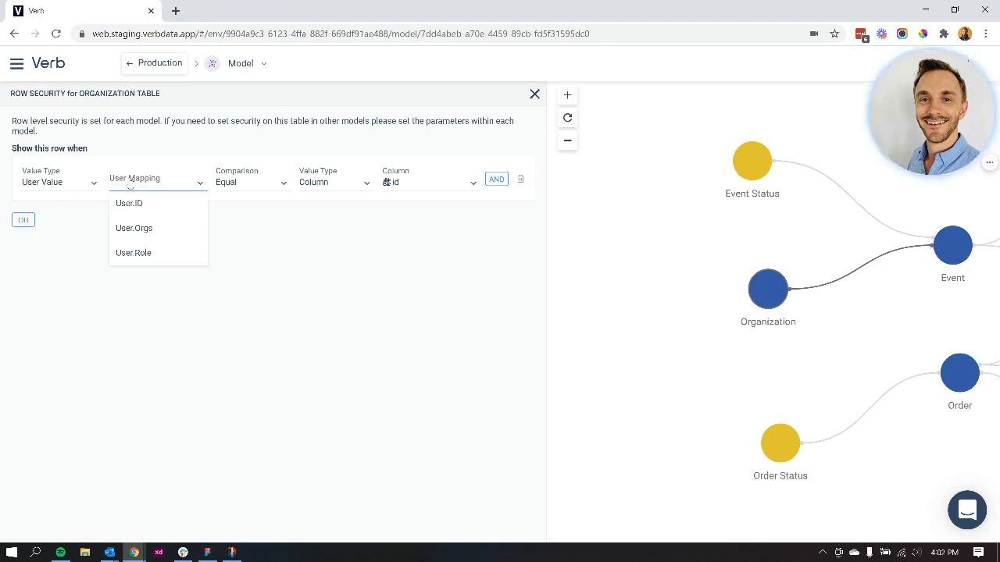
{"action": "left_click", "coordinate": [132, 228]}
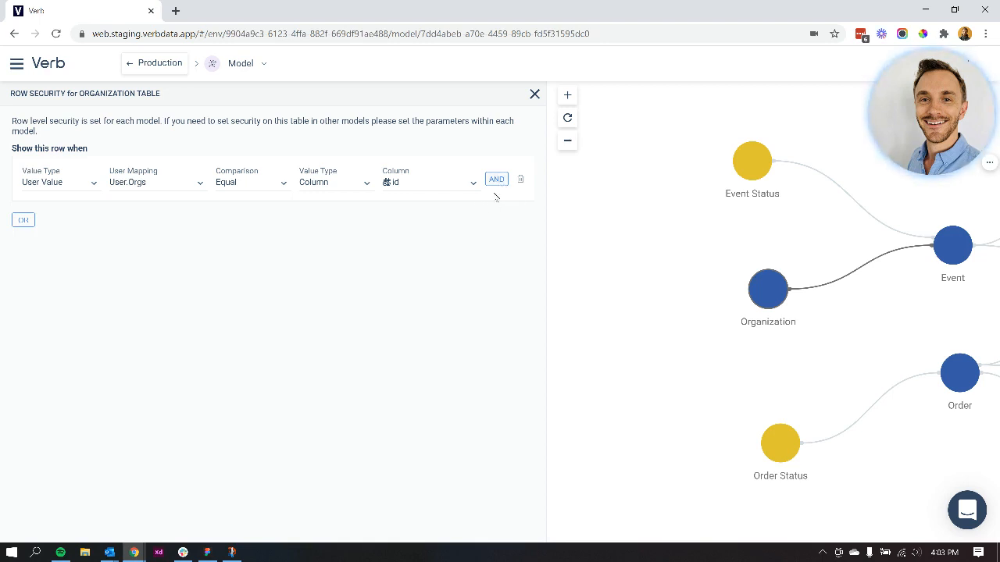
{"action": "left_click", "coordinate": [534, 93]}
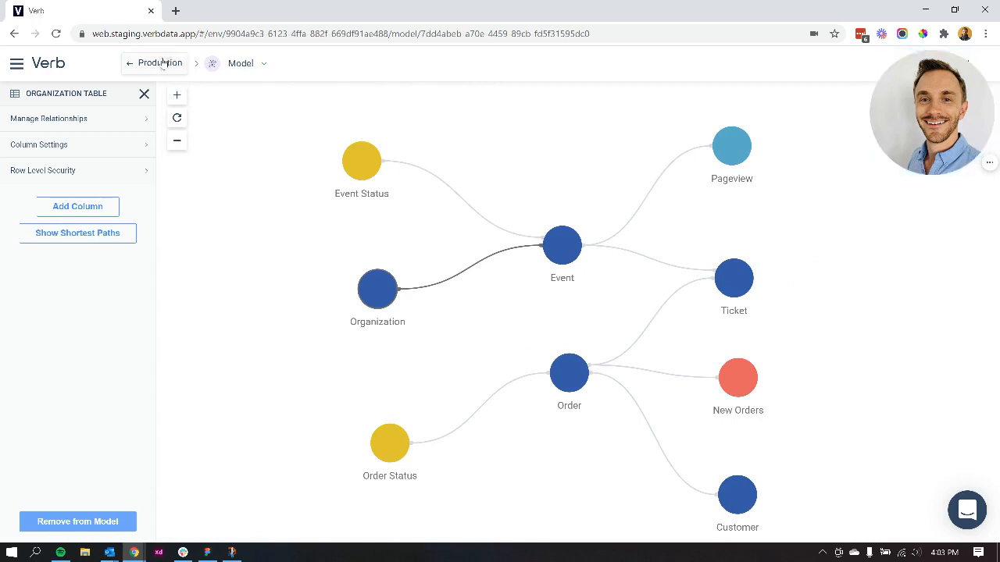
Step: Open the Production environment's data access key settings
{"action": "left_click", "coordinate": [164, 62]}
{"action": "left_click", "coordinate": [520, 117]}
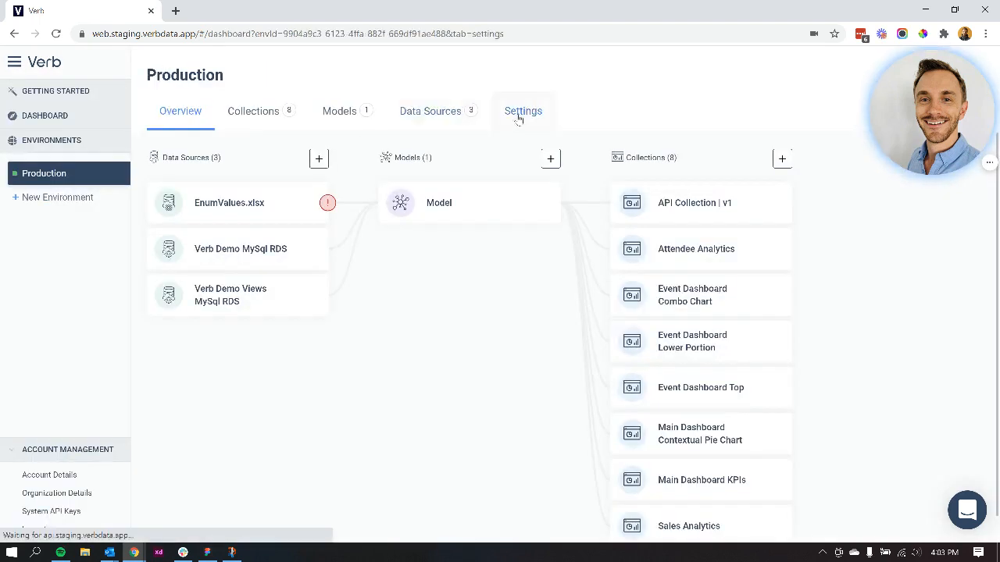
{"action": "left_click", "coordinate": [213, 217]}
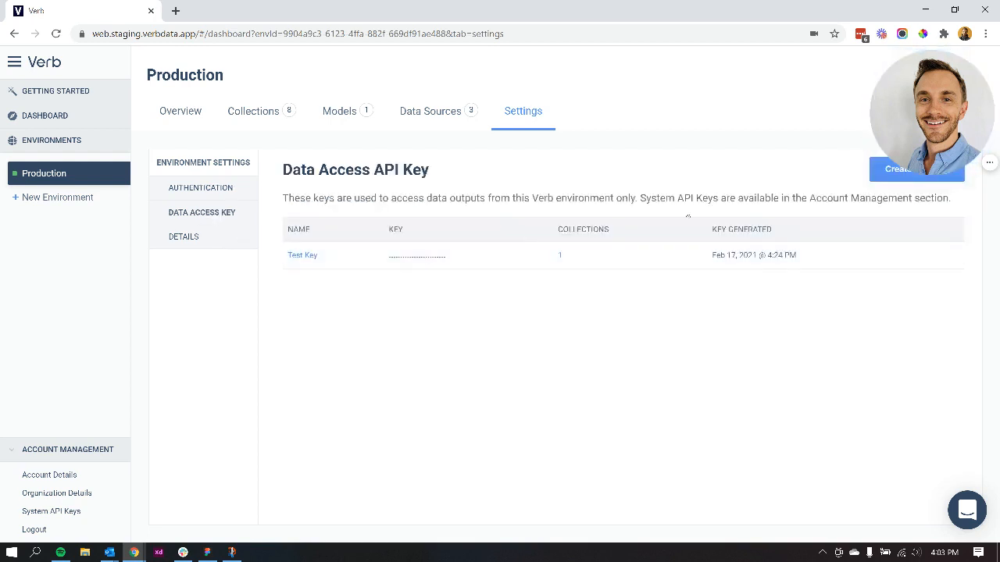
Step: Start a new data access key named Demo with the User.Orgs parameter set to 1234
{"action": "left_click", "coordinate": [877, 177]}
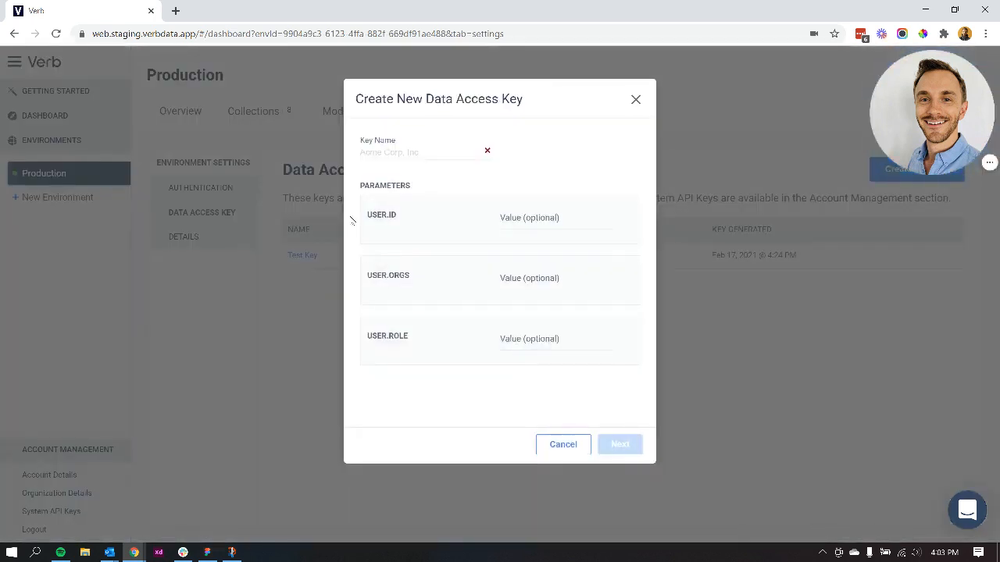
{"action": "left_click", "coordinate": [399, 157]}
{"action": "type", "text": "Demo"}
{"action": "key", "text": "Tab"}
{"action": "key", "text": "Tab"}
{"action": "type", "text": "1"}
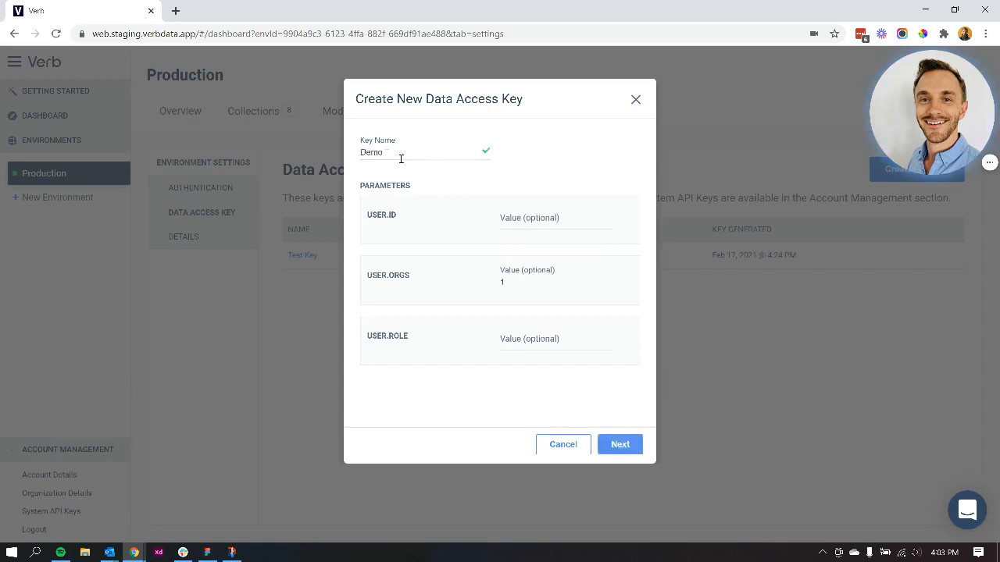
{"action": "type", "text": "234"}
{"action": "key", "text": "Tab"}
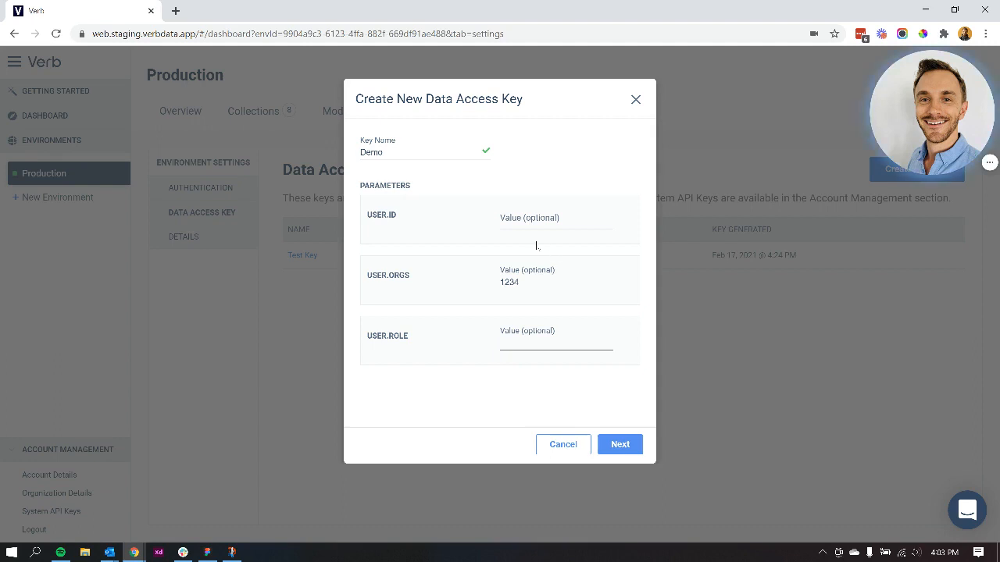
Step: Give the Demo key access to API Collection and save it for sending
{"action": "left_click", "coordinate": [618, 443]}
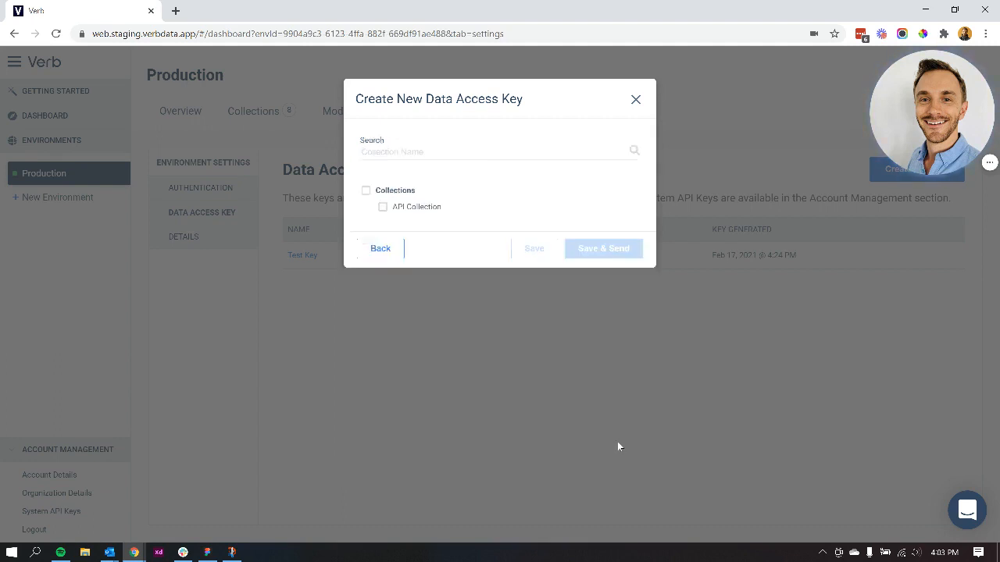
{"action": "left_click", "coordinate": [383, 208]}
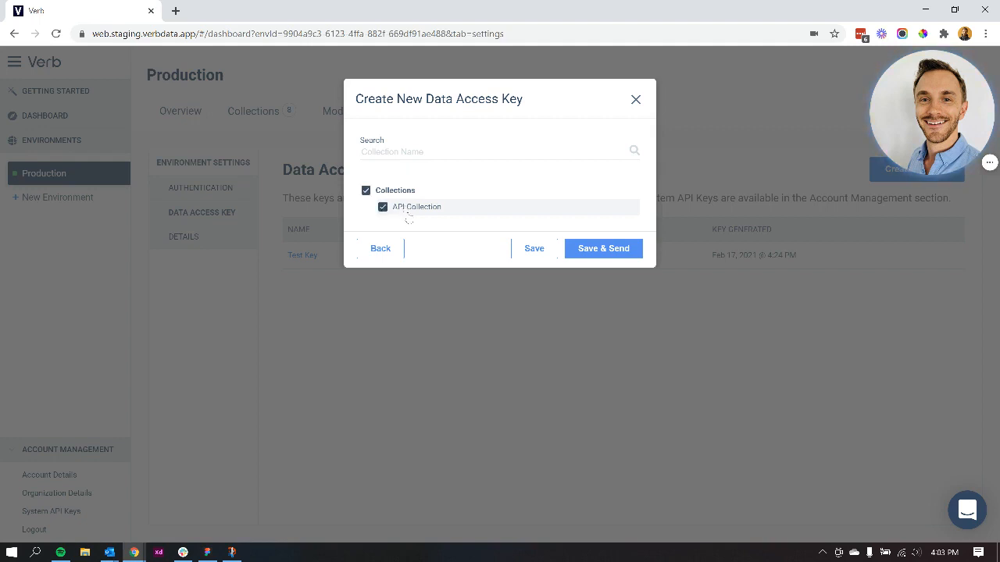
{"action": "left_click", "coordinate": [589, 249]}
Step: Share the Demo access key by sending its link to the recipient's email address
{"action": "left_click", "coordinate": [408, 195]}
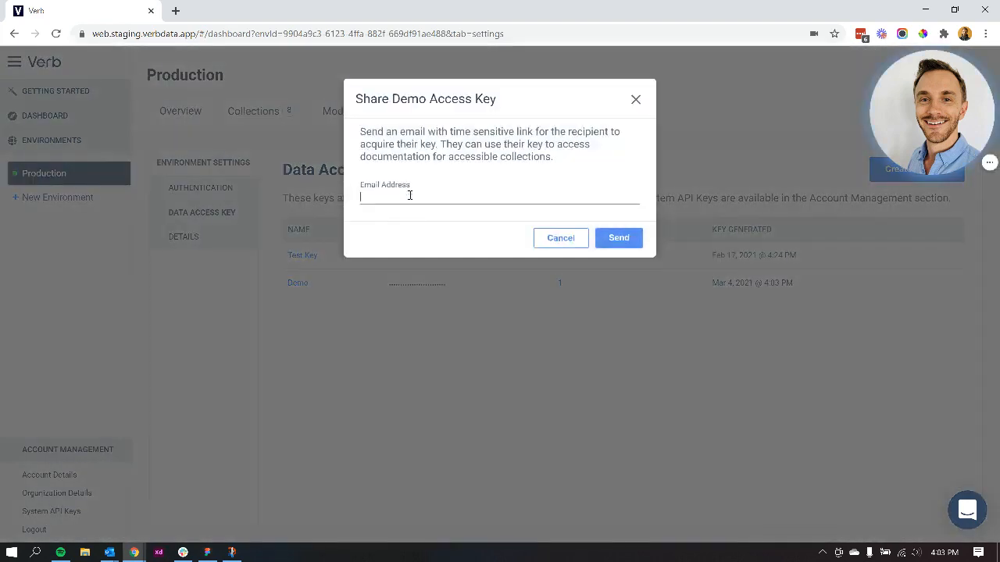
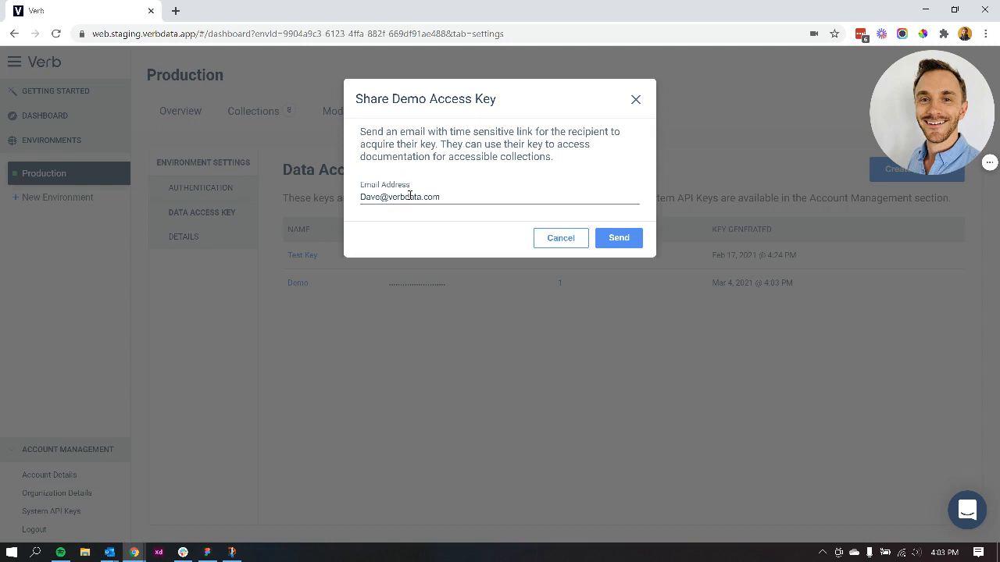
{"action": "left_click", "coordinate": [618, 238]}
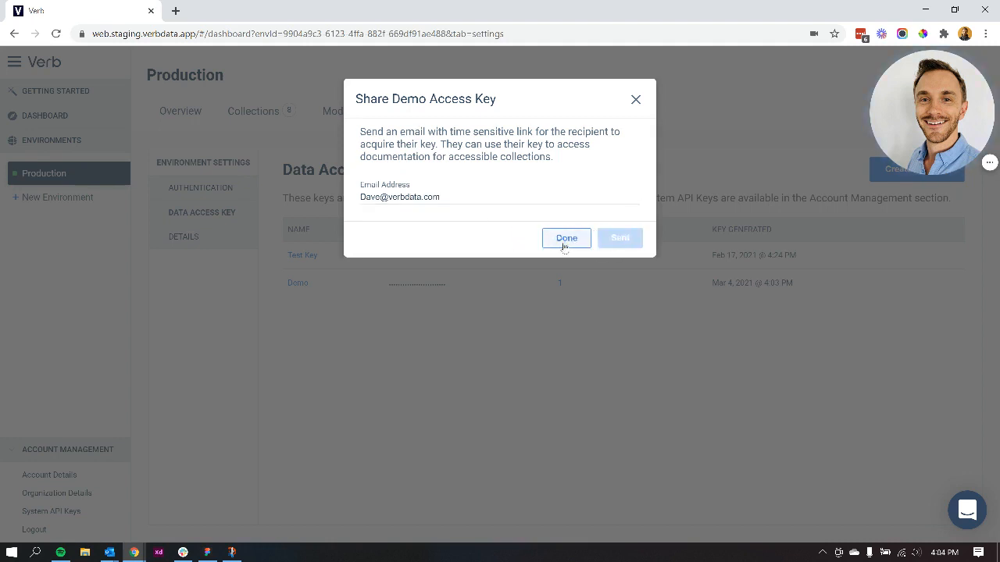
{"action": "left_click", "coordinate": [562, 244]}
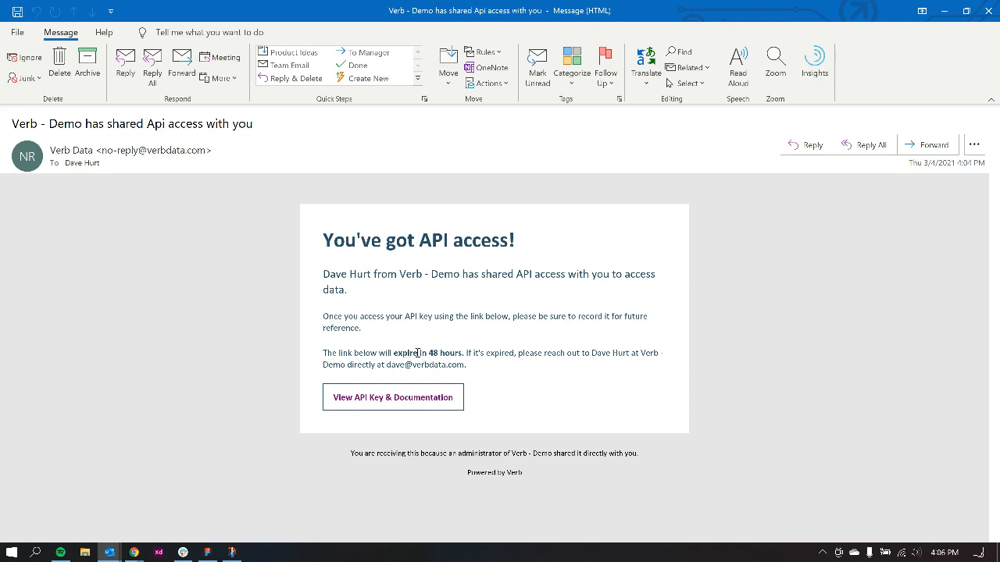
Step: Open the API key and documentation page from the shared access email in Outlook, and check the key and API version options
{"action": "left_click", "coordinate": [415, 401]}
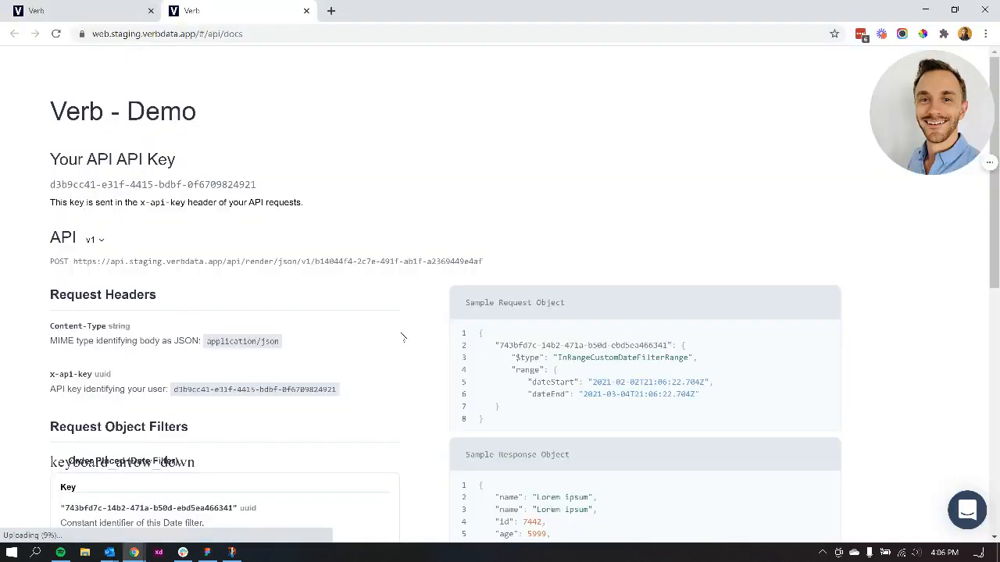
{"action": "left_click_drag", "start_coordinate": [85, 193], "coordinate": [318, 200]}
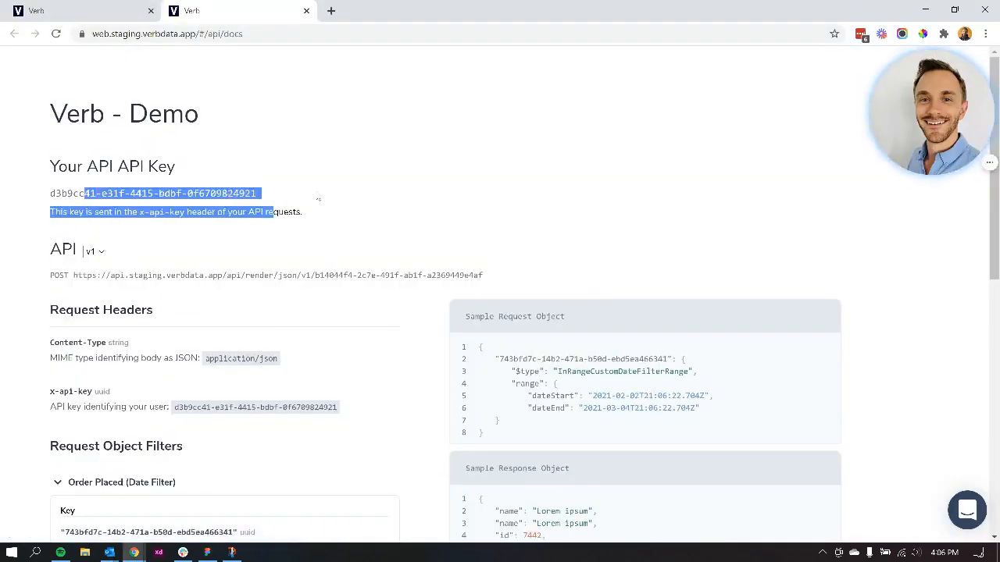
{"action": "left_click", "coordinate": [318, 200]}
{"action": "left_click", "coordinate": [112, 253]}
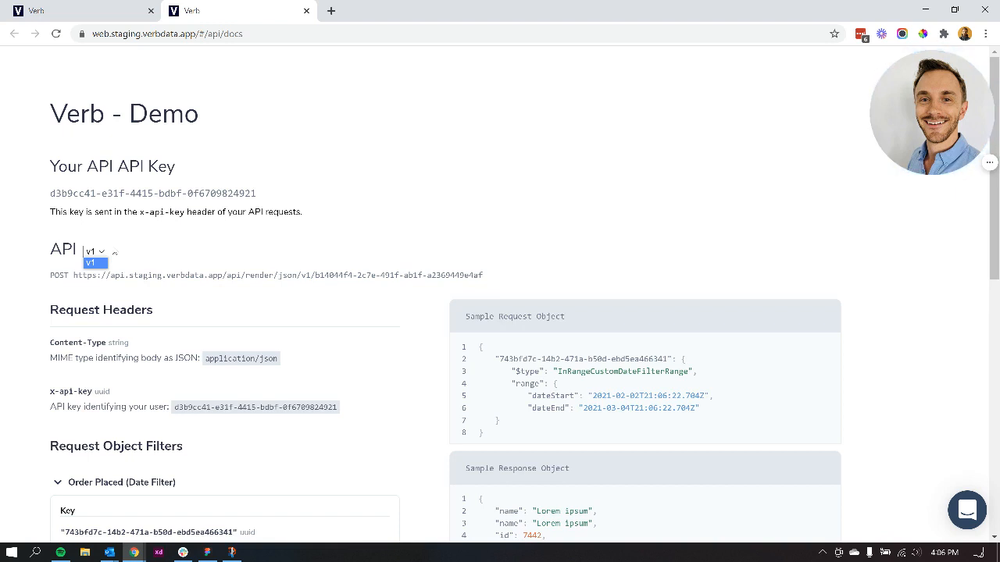
{"action": "left_click", "coordinate": [141, 247]}
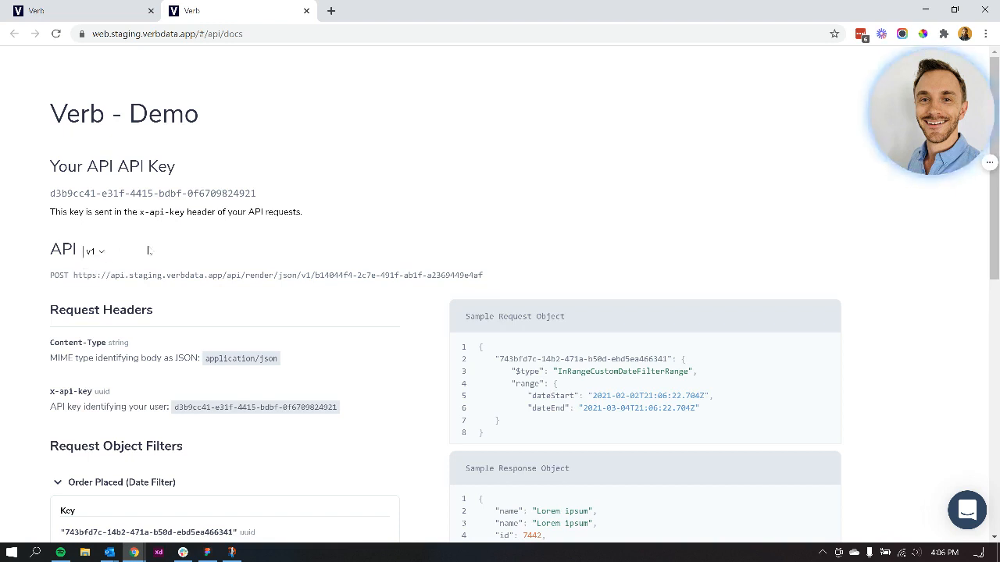
Step: Review the API documentation's request headers, Order Placed date filter, response attributes, and sample request and response objects
{"action": "scroll", "coordinate": [392, 222], "scroll_direction": "down", "scroll_amount": 1}
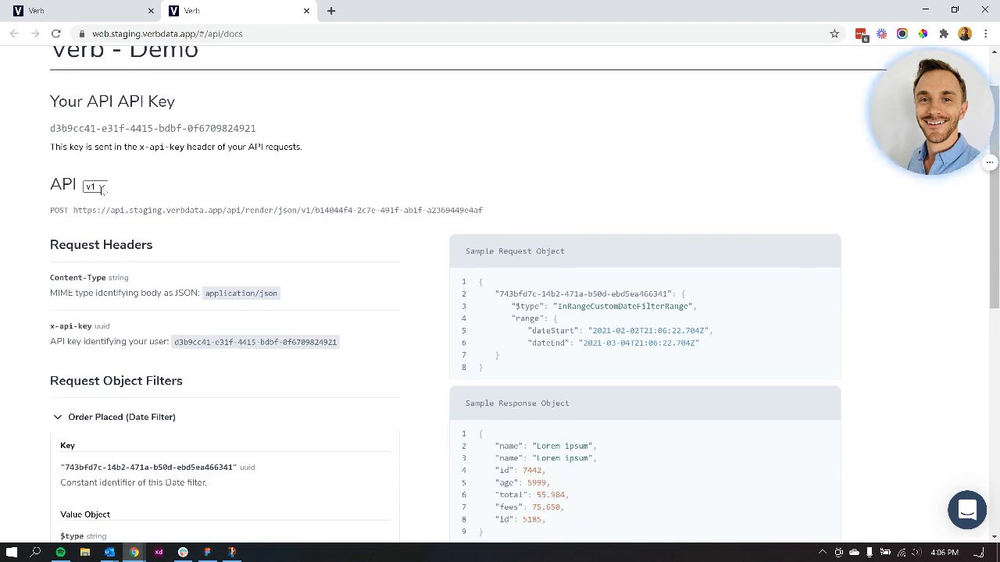
{"action": "scroll", "coordinate": [384, 178], "scroll_direction": "down", "scroll_amount": 3}
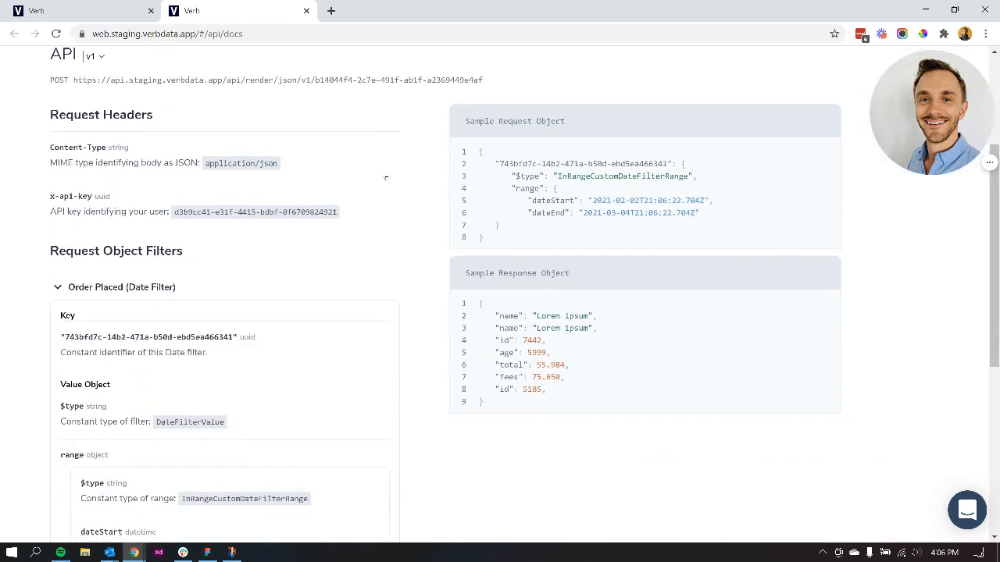
{"action": "scroll", "coordinate": [21, 163], "scroll_direction": "down", "scroll_amount": 2}
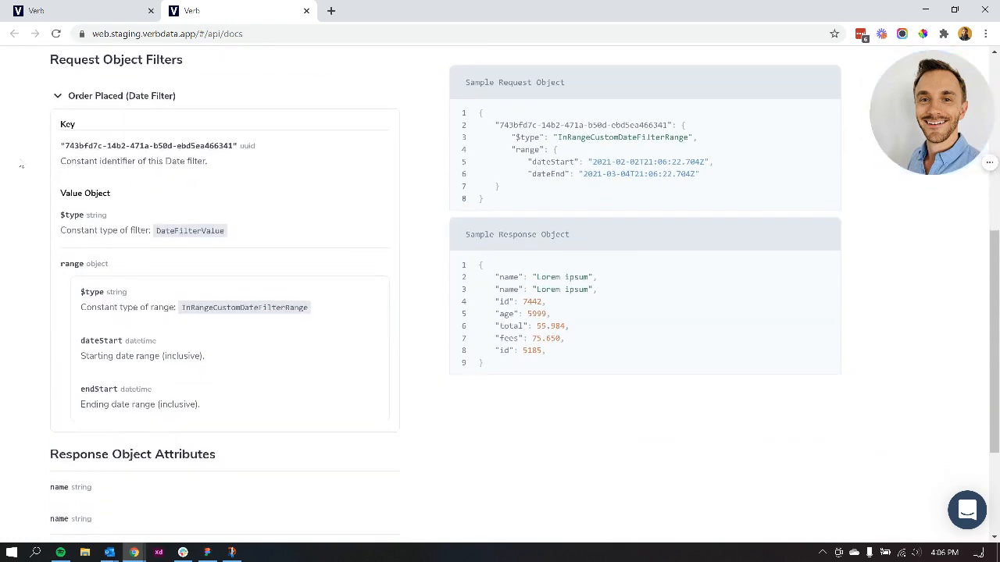
{"action": "scroll", "coordinate": [58, 259], "scroll_direction": "down", "scroll_amount": 1}
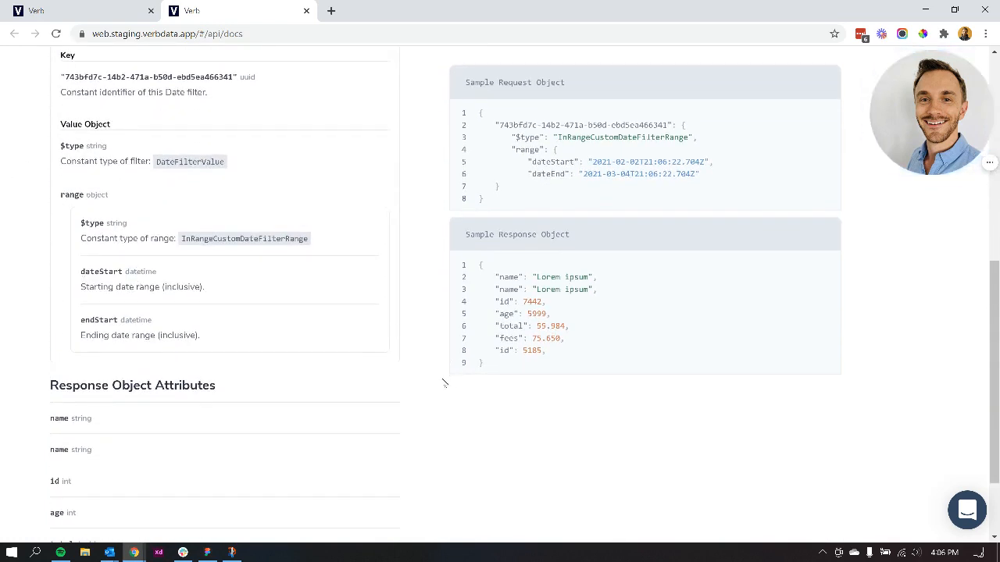
{"action": "scroll", "coordinate": [443, 382], "scroll_direction": "up", "scroll_amount": 1}
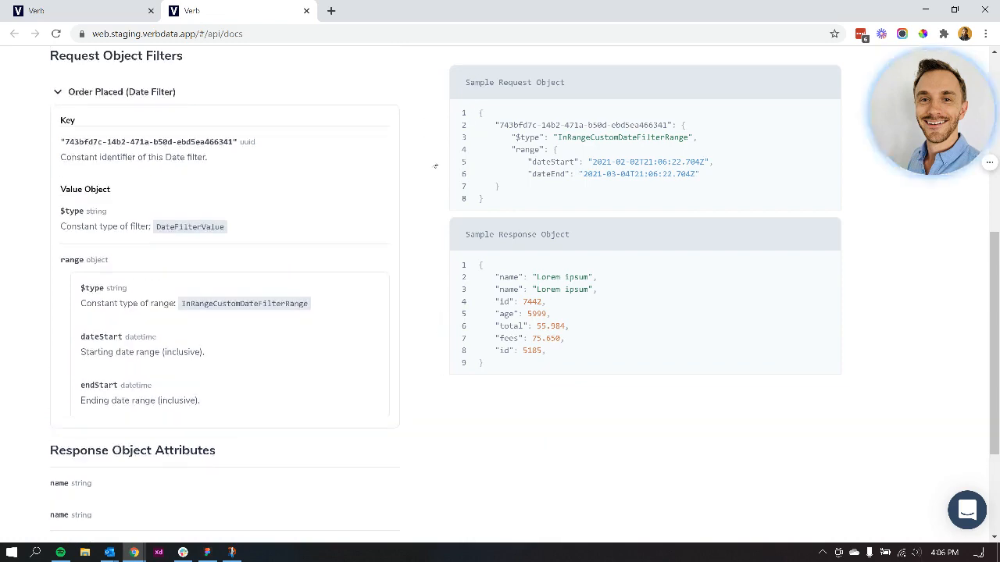
{"action": "scroll", "coordinate": [438, 164], "scroll_direction": "up", "scroll_amount": 2}
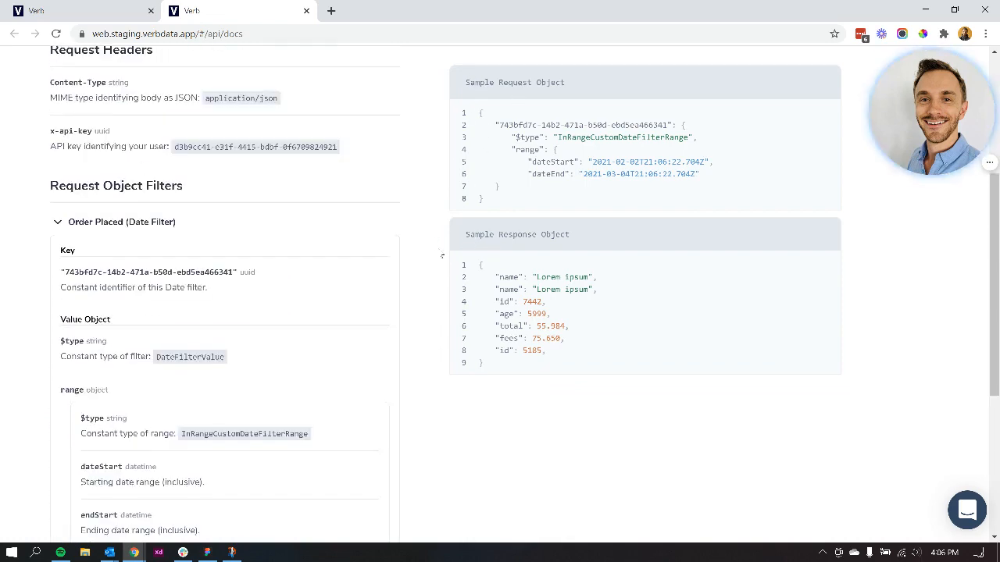
{"action": "scroll", "coordinate": [431, 226], "scroll_direction": "up", "scroll_amount": 3}
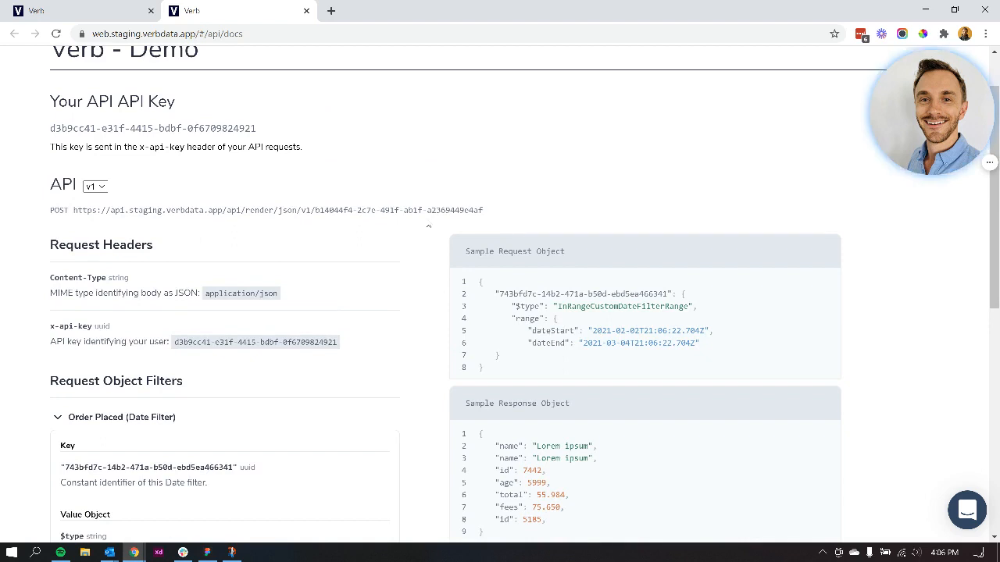